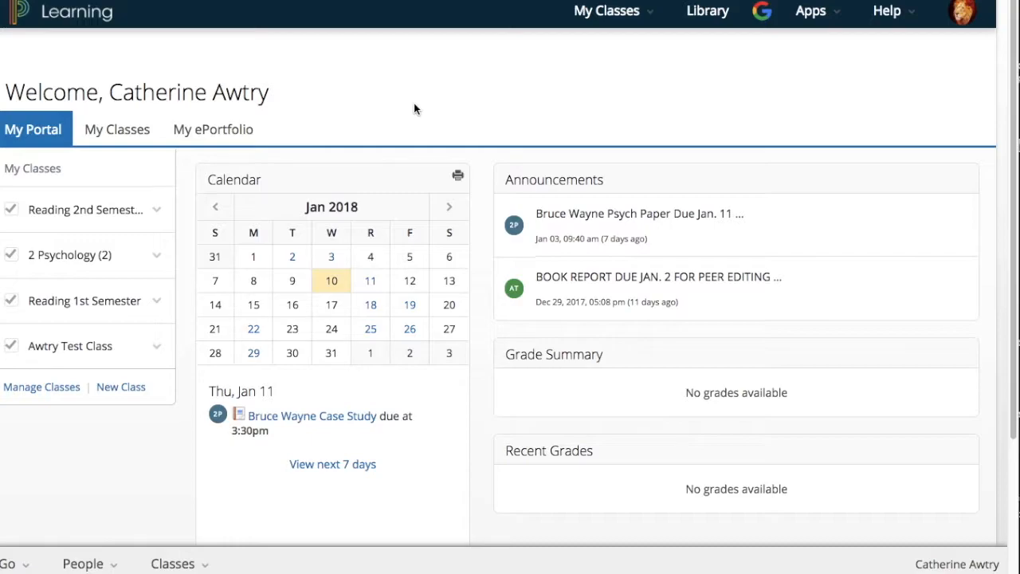
Review the inactive classes listed for school year 2017
{"action": "left_click", "coordinate": [106, 133]}
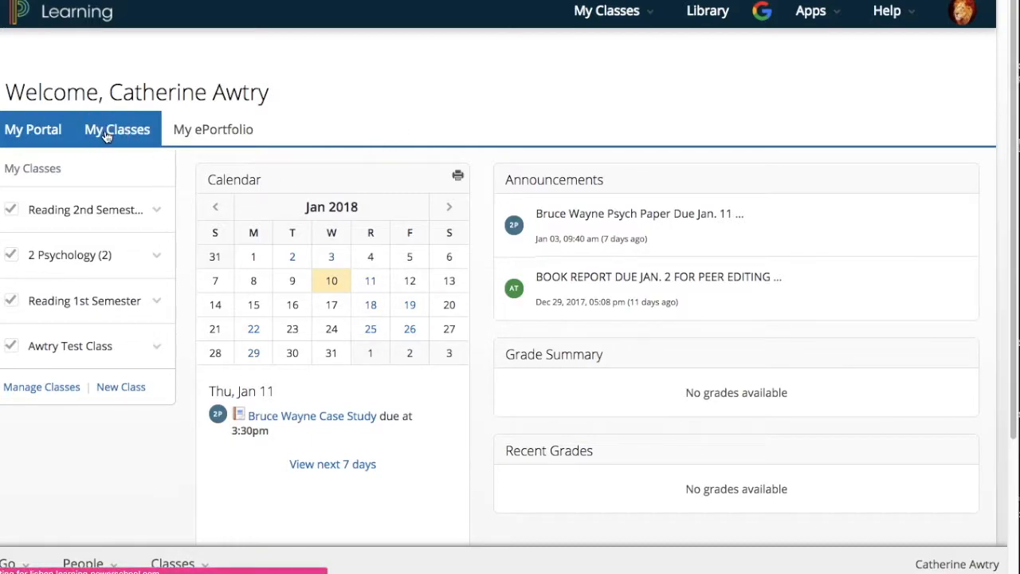
{"action": "left_click", "coordinate": [67, 212]}
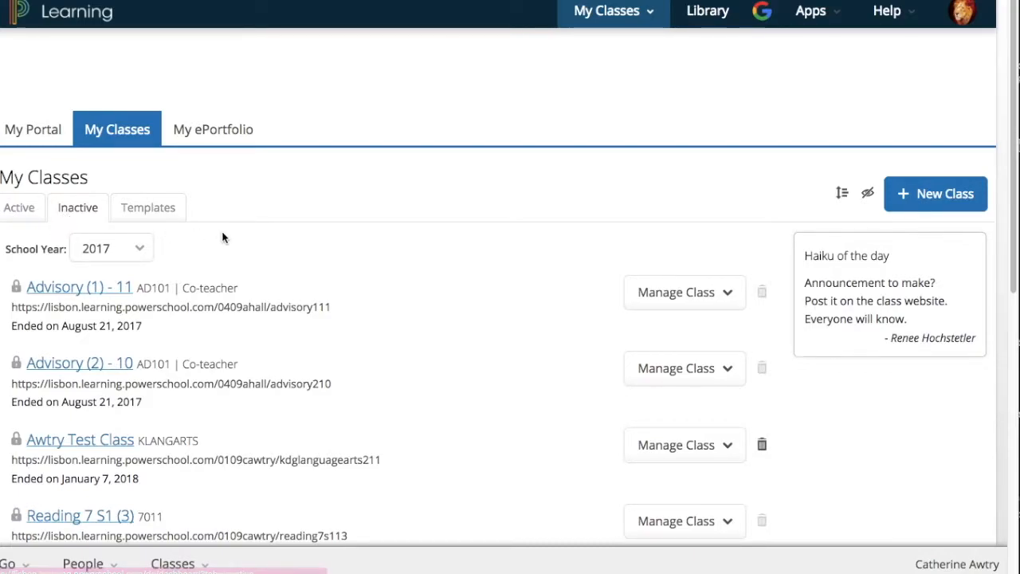
{"action": "scroll", "coordinate": [297, 220], "scroll_direction": "down", "scroll_amount": 2}
{"action": "scroll", "coordinate": [297, 224], "scroll_direction": "down", "scroll_amount": 3}
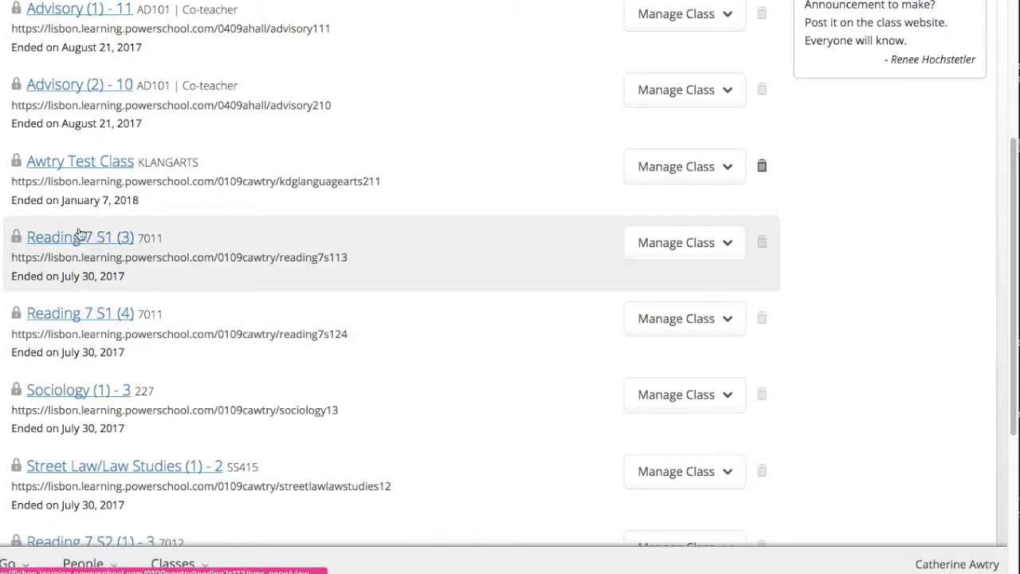
{"action": "scroll", "coordinate": [369, 342], "scroll_direction": "down", "scroll_amount": 4}
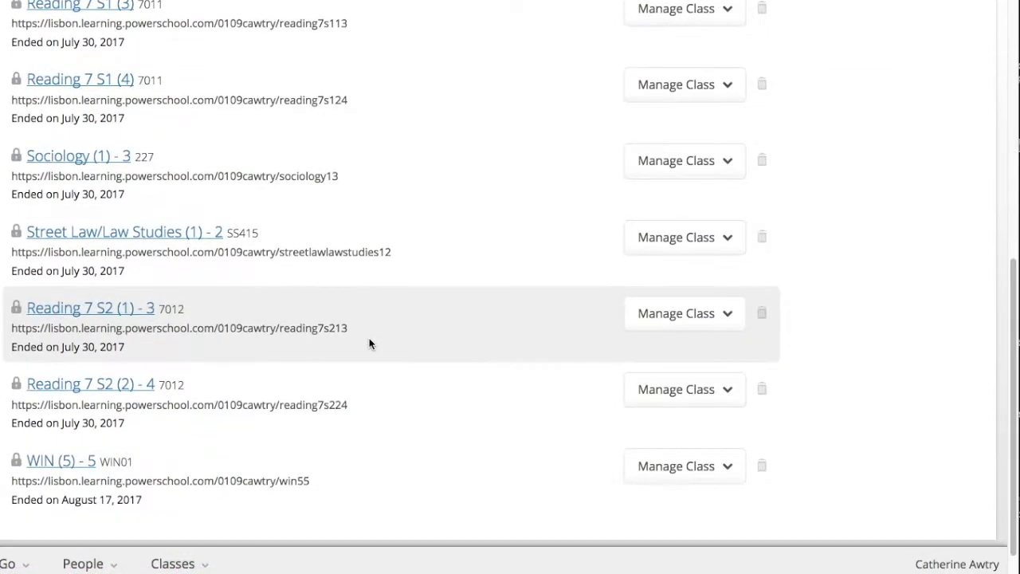
{"action": "scroll", "coordinate": [367, 330], "scroll_direction": "up", "scroll_amount": 7}
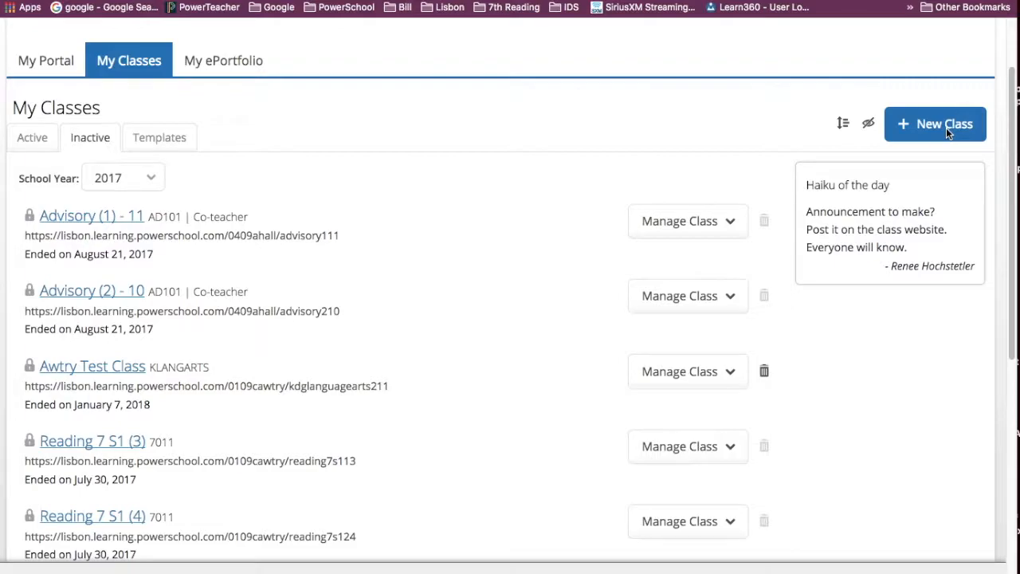
Create a new class named Advisory for Lisbon High School with user nicknames disallowed and no schedule required
{"action": "left_click", "coordinate": [945, 127]}
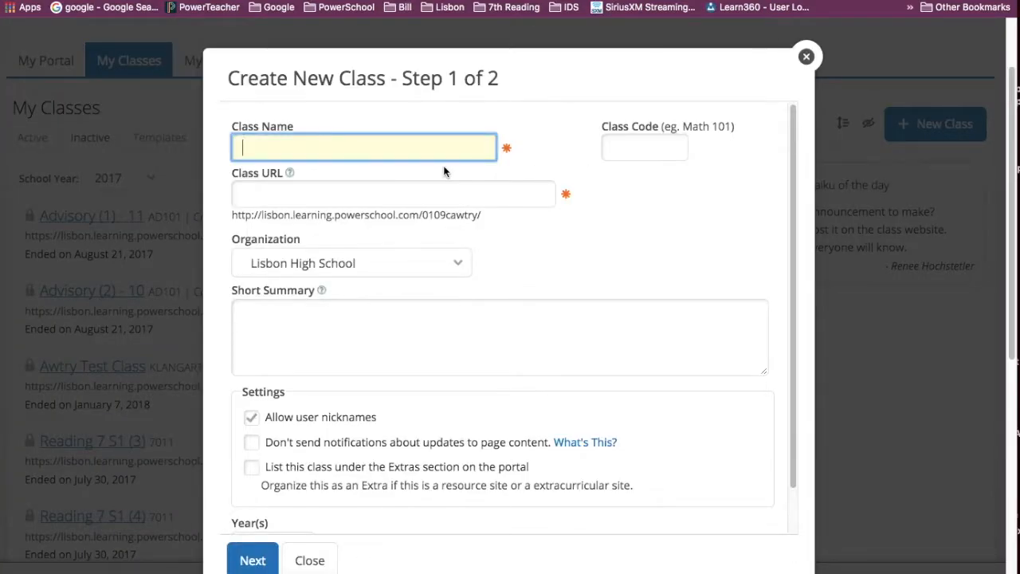
{"action": "type", "text": "Ad"}
{"action": "left_click", "coordinate": [346, 173]}
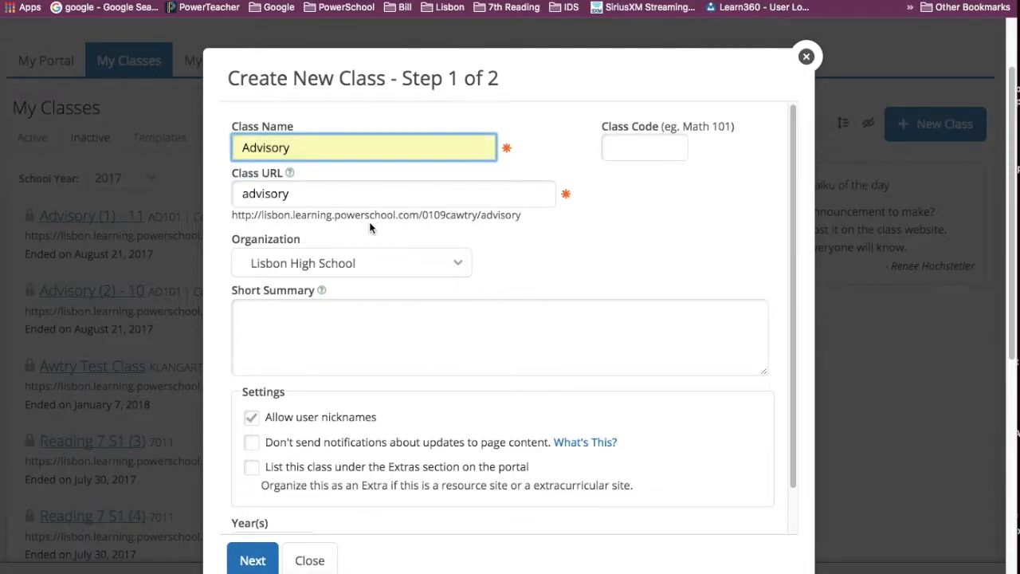
{"action": "scroll", "coordinate": [439, 303], "scroll_direction": "down", "scroll_amount": 3}
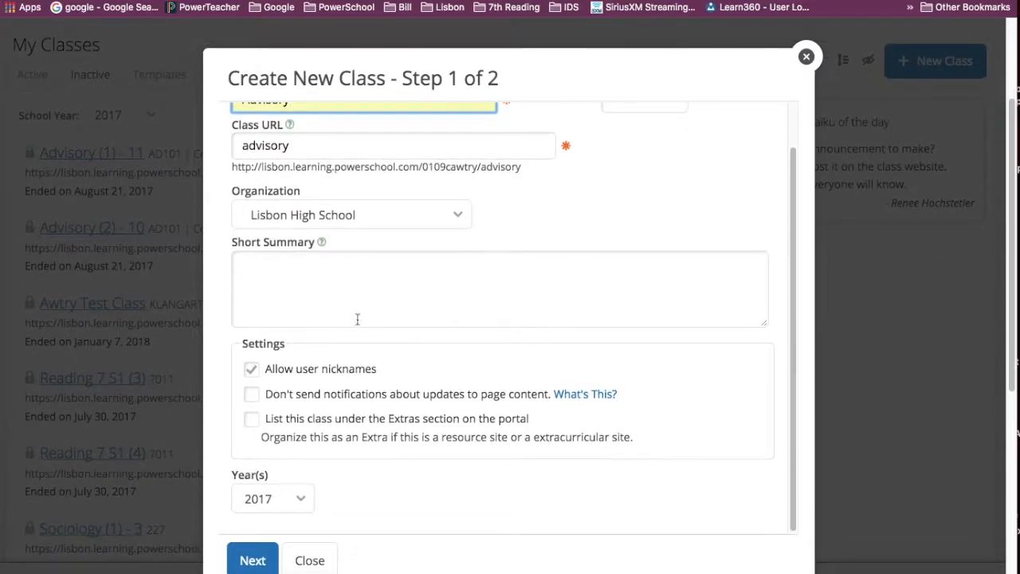
{"action": "left_click", "coordinate": [251, 370]}
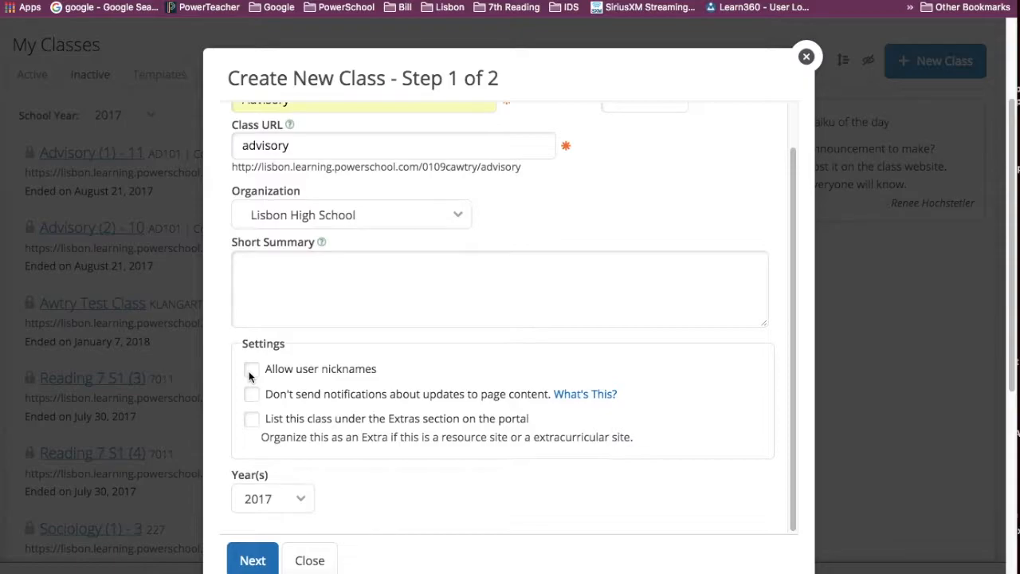
{"action": "left_click", "coordinate": [251, 561]}
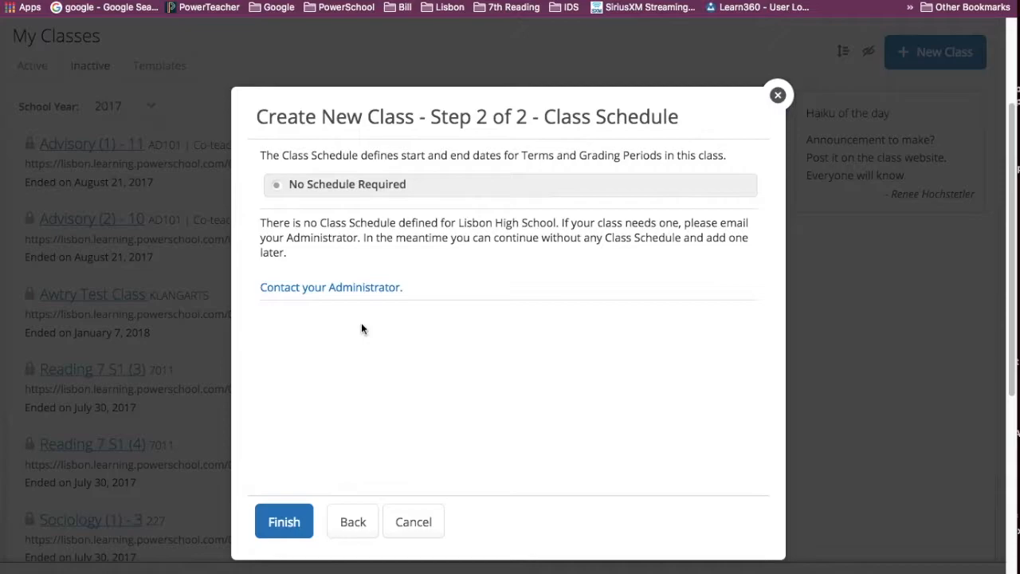
{"action": "left_click", "coordinate": [292, 521]}
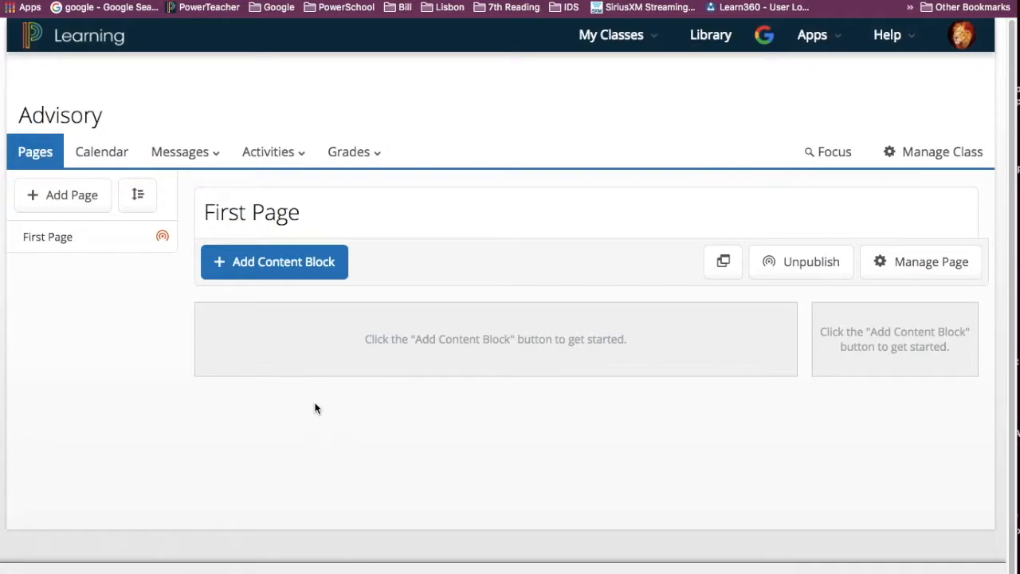
Open the Advisory class roster for editing and create sections for the class
{"action": "left_click", "coordinate": [952, 152]}
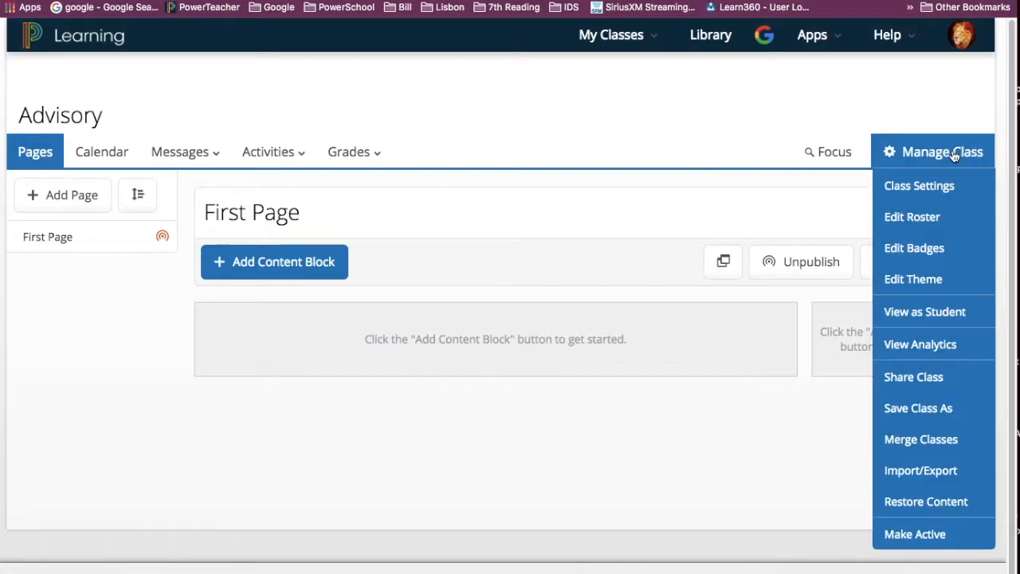
{"action": "left_click", "coordinate": [915, 216]}
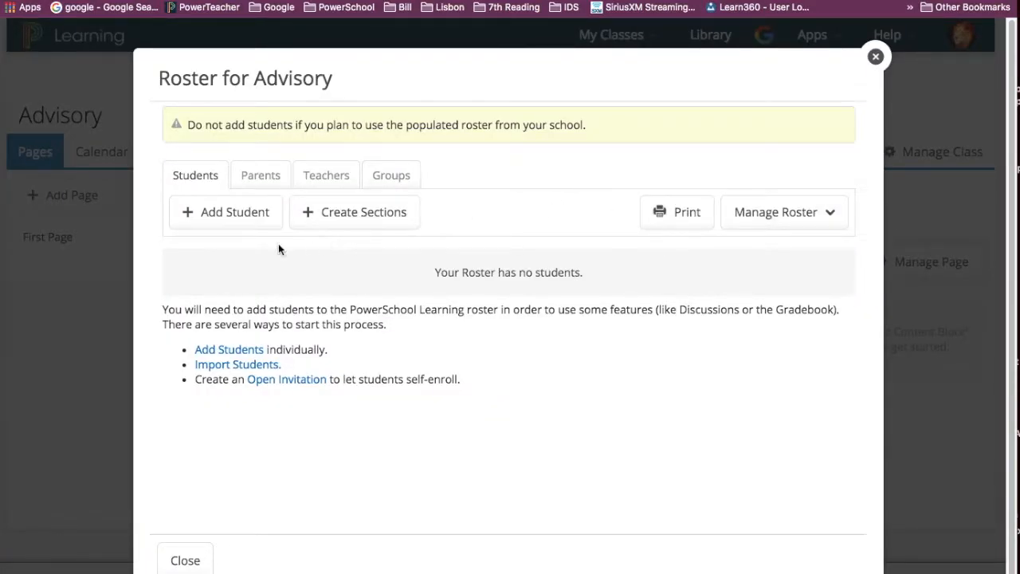
{"action": "left_click", "coordinate": [362, 224]}
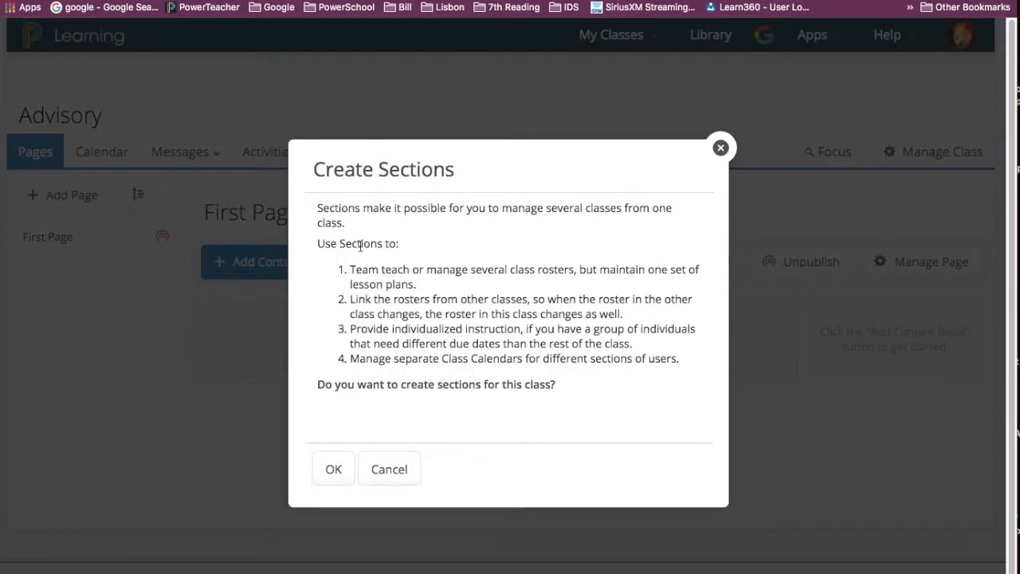
{"action": "left_click", "coordinate": [333, 470]}
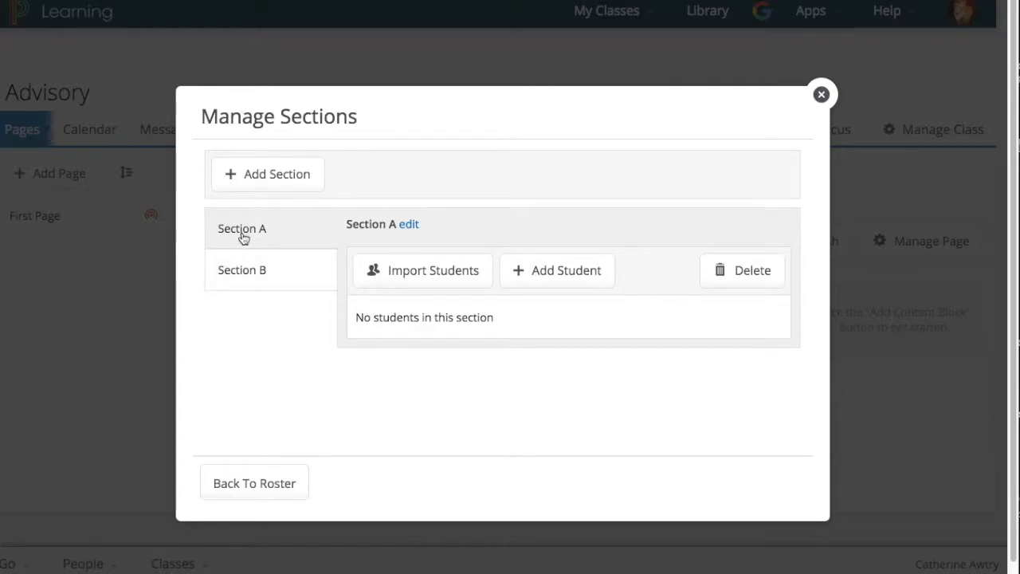
Rename Section A as Advisory 1
{"action": "left_click", "coordinate": [411, 228]}
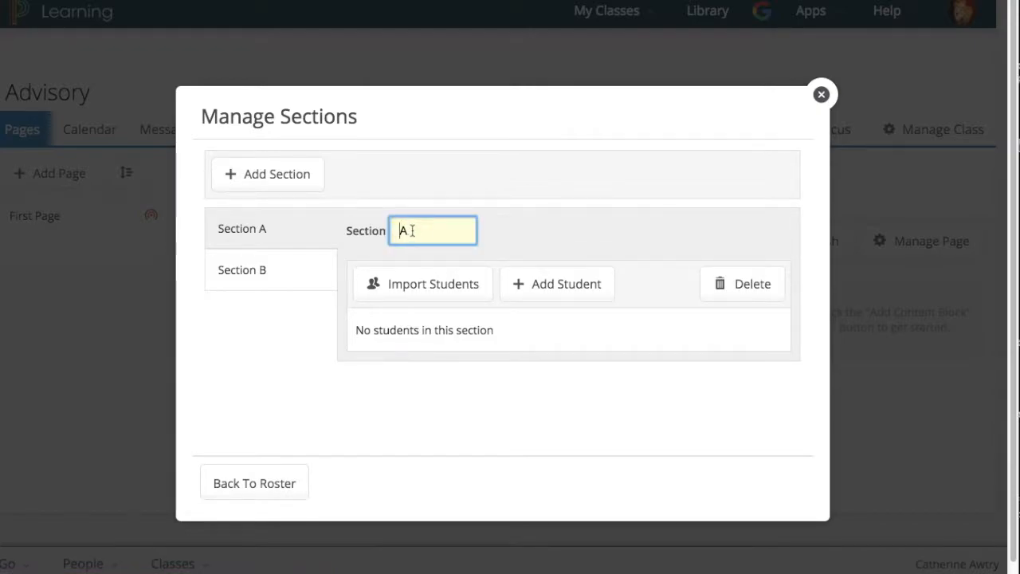
{"action": "type", "text": "dvisory 1"}
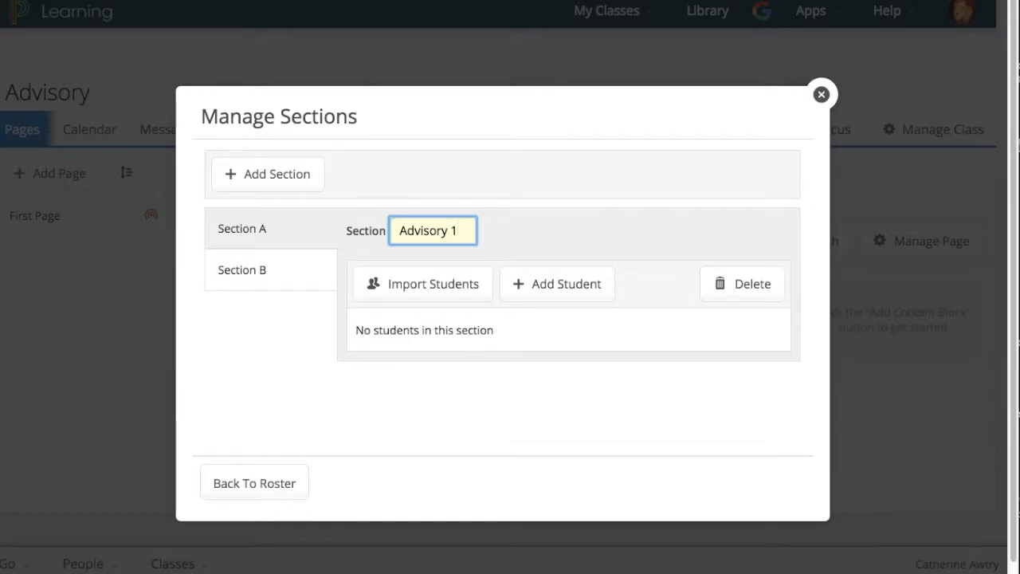
{"action": "left_click", "coordinate": [596, 213]}
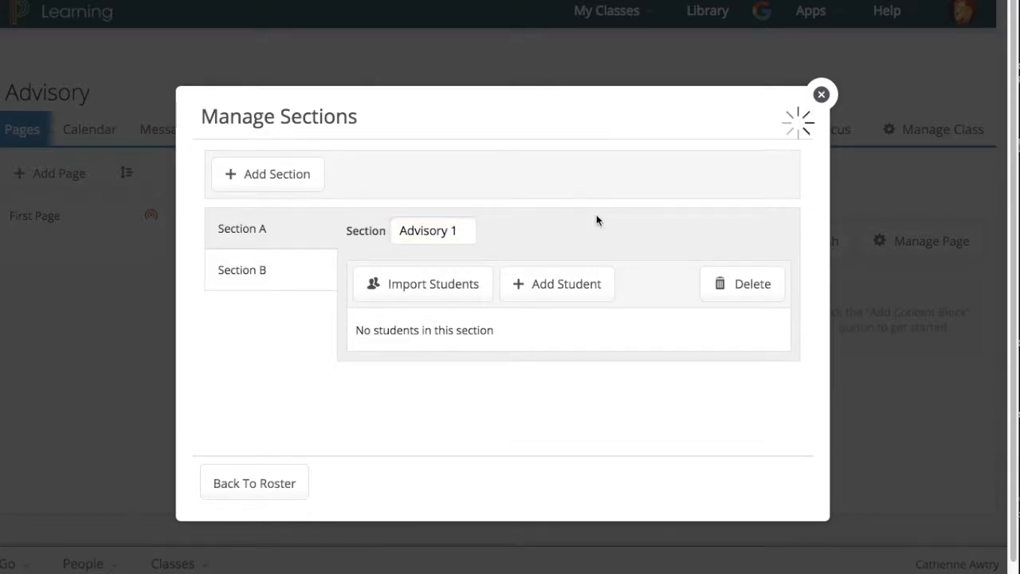
Start a student import into section Advisory 1, searching only your own classes and showing the second page of results
{"action": "left_click", "coordinate": [428, 279]}
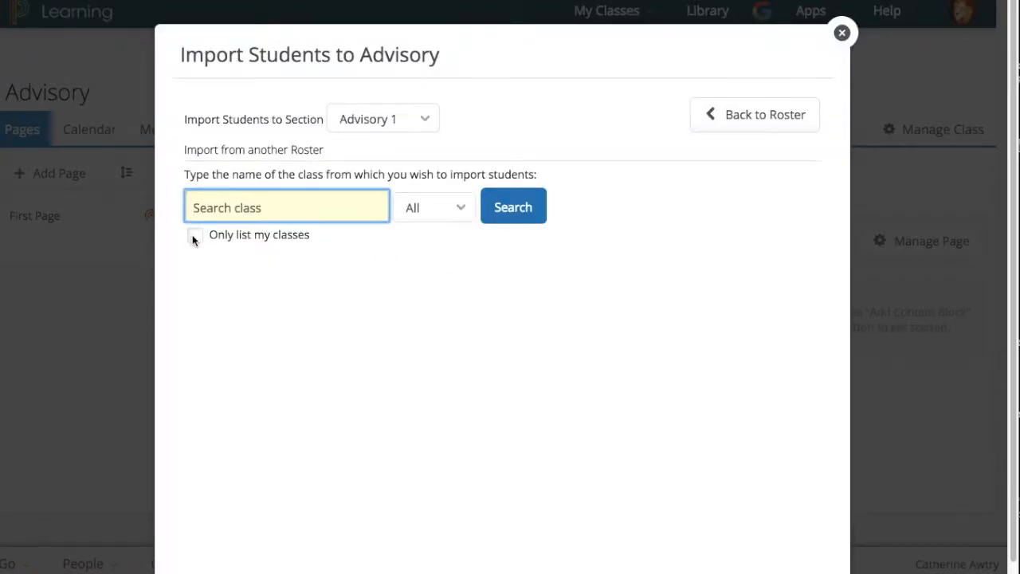
{"action": "left_click", "coordinate": [193, 236]}
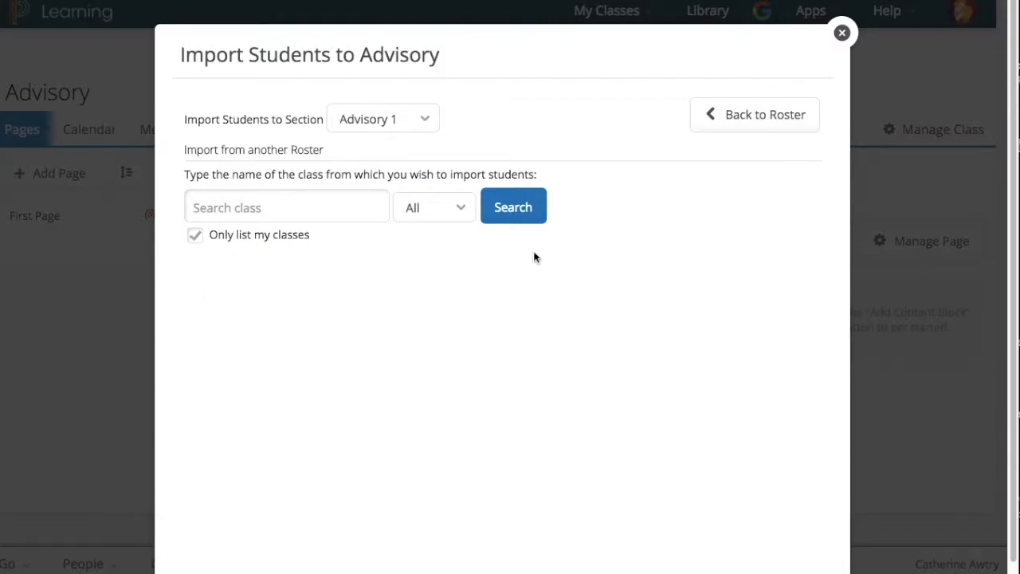
{"action": "left_click", "coordinate": [522, 222]}
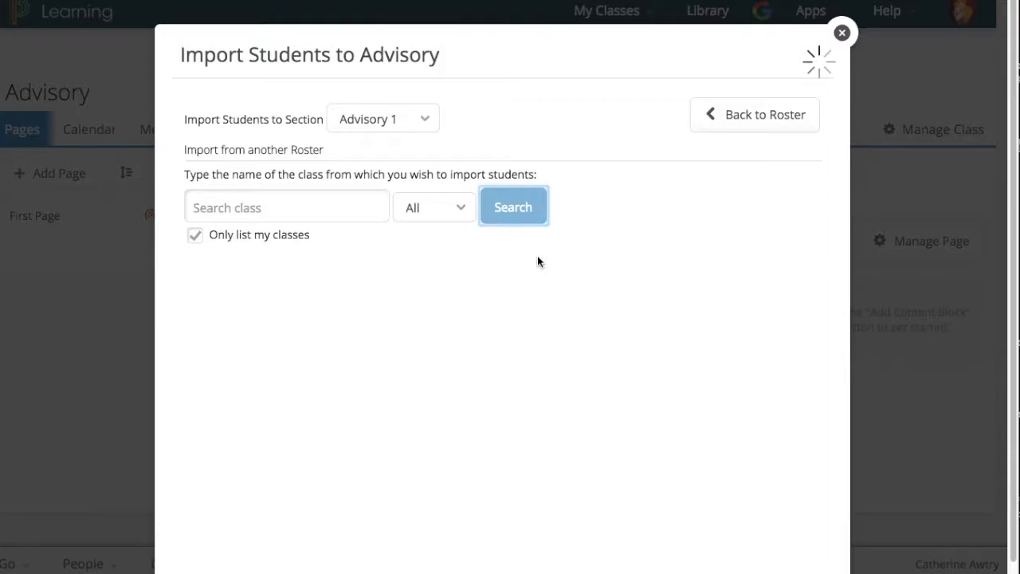
{"action": "scroll", "coordinate": [629, 345], "scroll_direction": "down", "scroll_amount": 5}
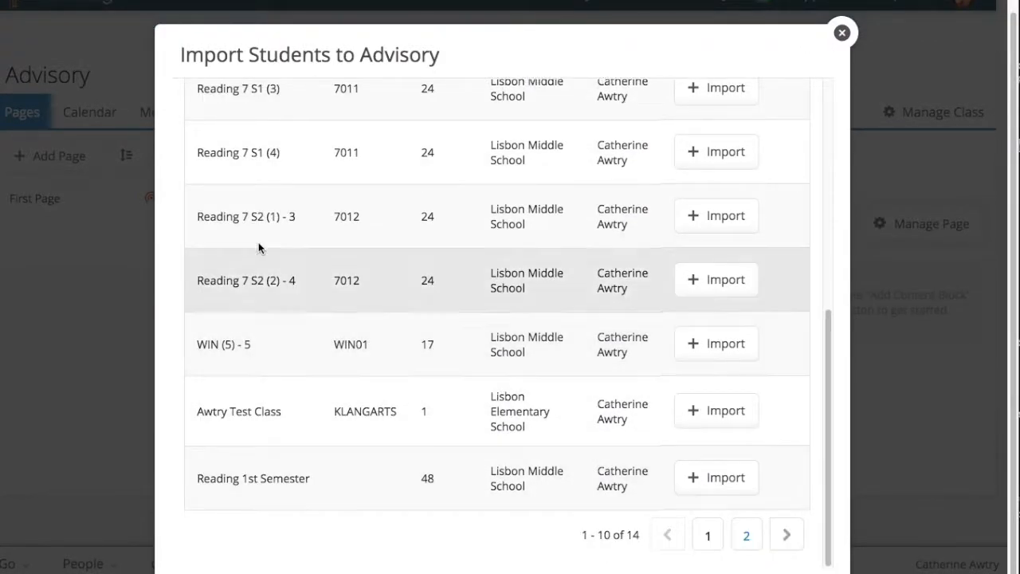
{"action": "left_click", "coordinate": [746, 538]}
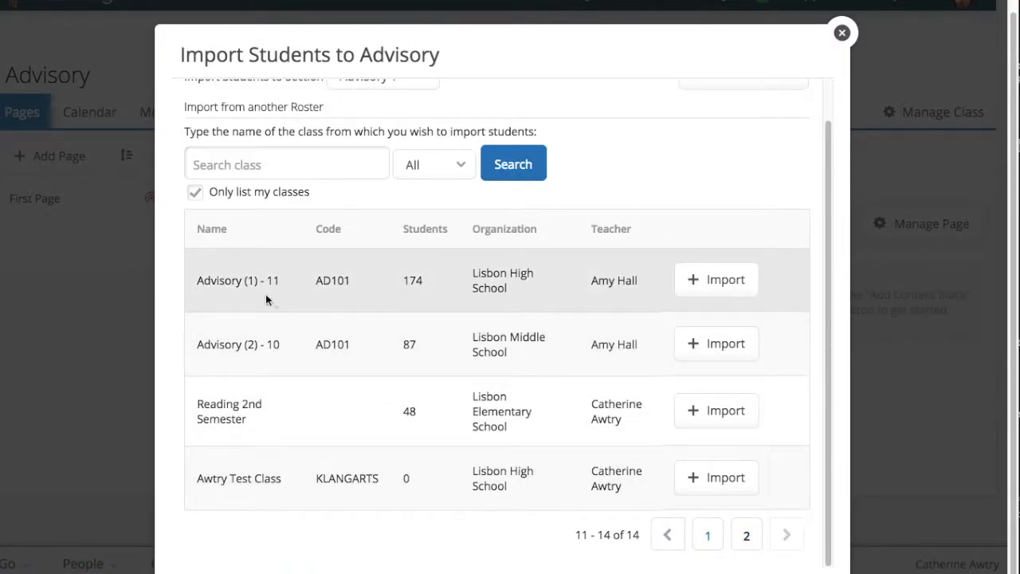
Choose to link the Advisory (1) - 11 roster to section Advisory 1, and import the students of the WIN (5) - 5 roster
{"action": "left_click", "coordinate": [724, 290]}
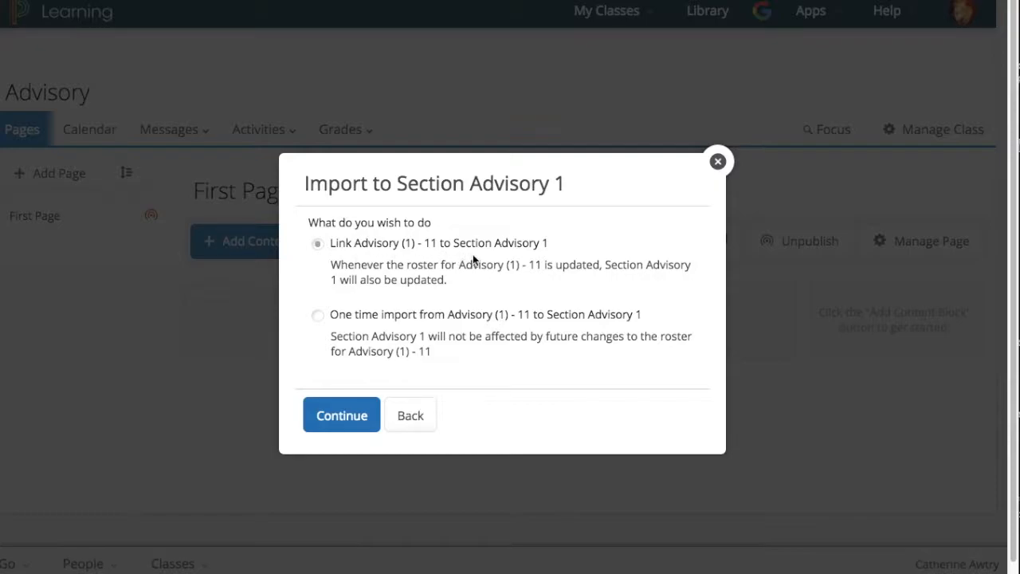
{"action": "left_click", "coordinate": [345, 416]}
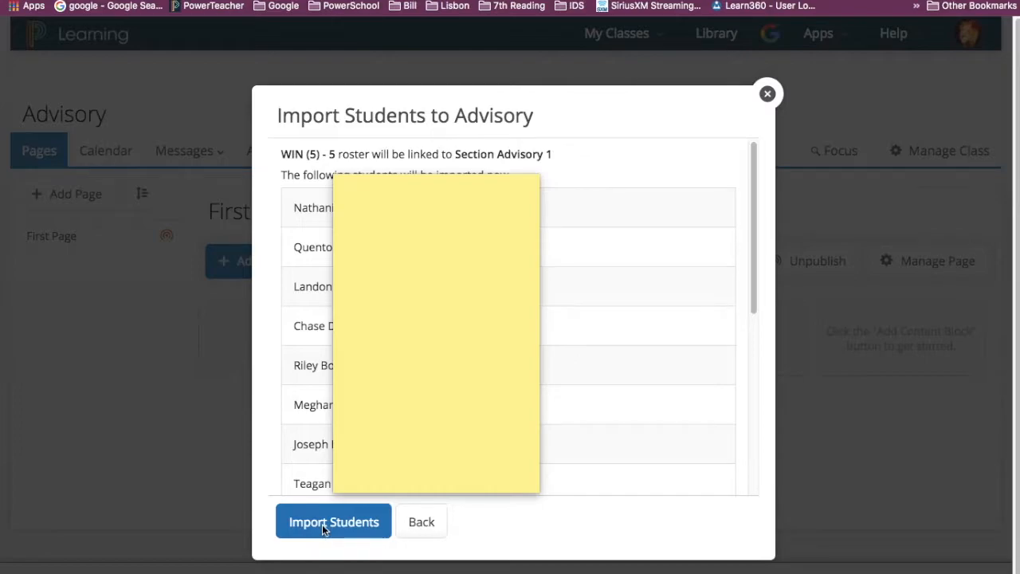
{"action": "left_click", "coordinate": [343, 519]}
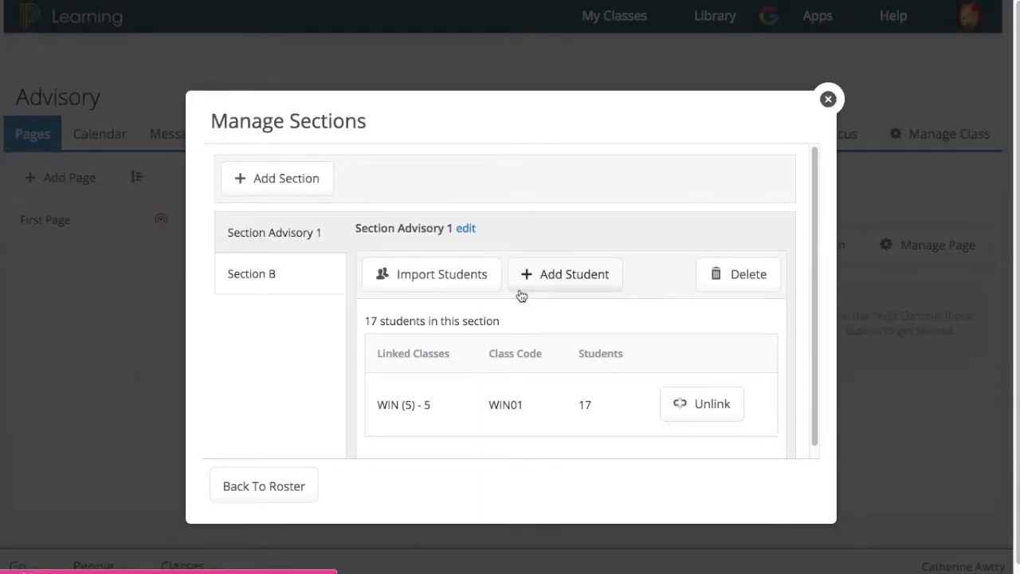
Rename Section B as Advisory 2
{"action": "left_click", "coordinate": [257, 279]}
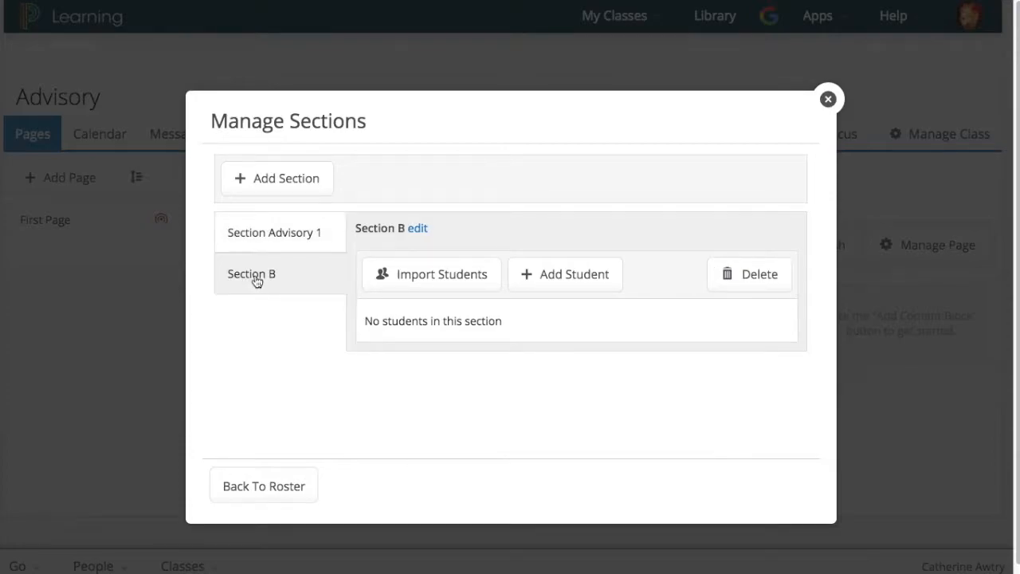
{"action": "left_click", "coordinate": [421, 230]}
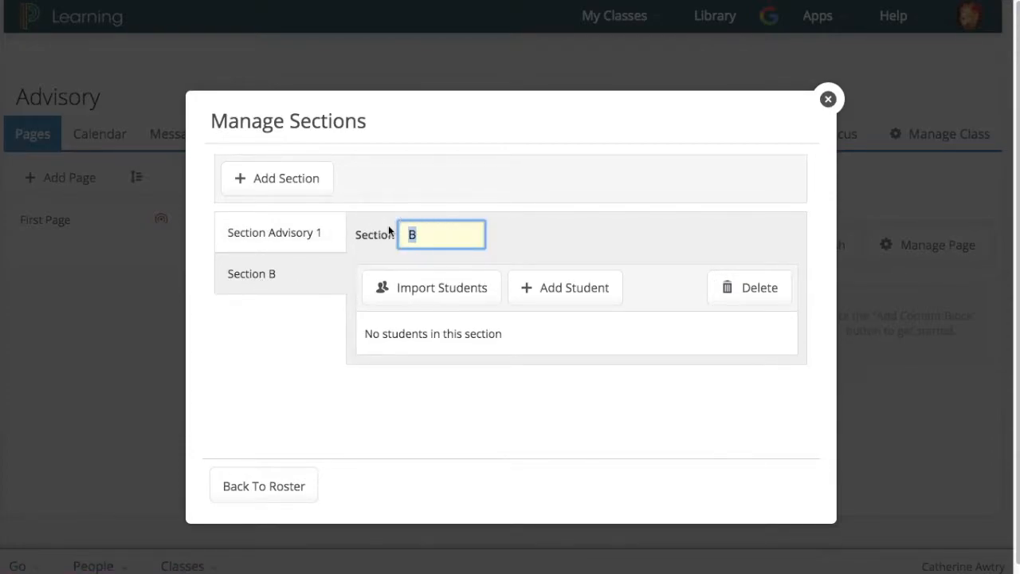
{"action": "key", "text": "Delete"}
{"action": "type", "text": "Advisory 2"}
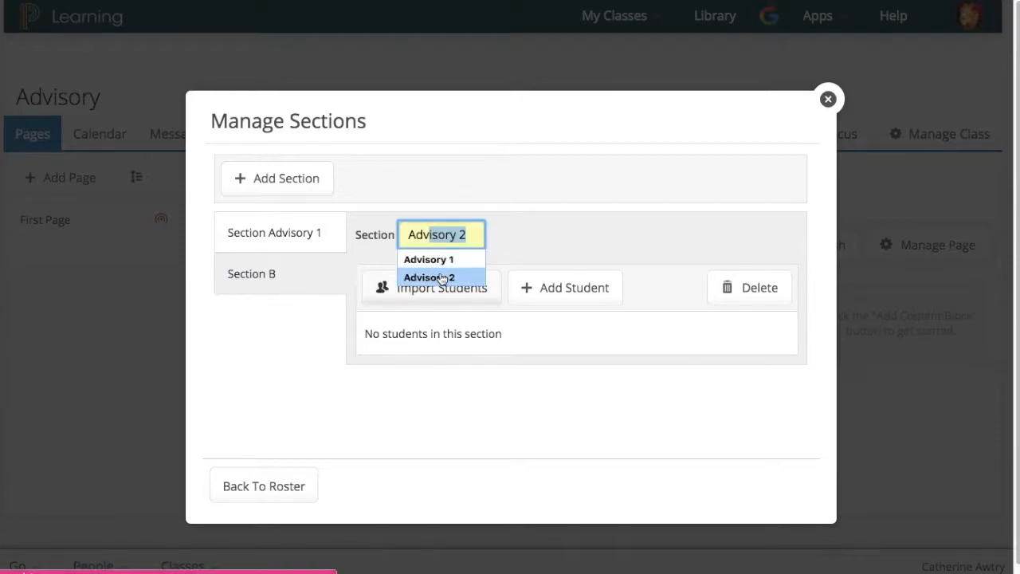
{"action": "left_click", "coordinate": [439, 278]}
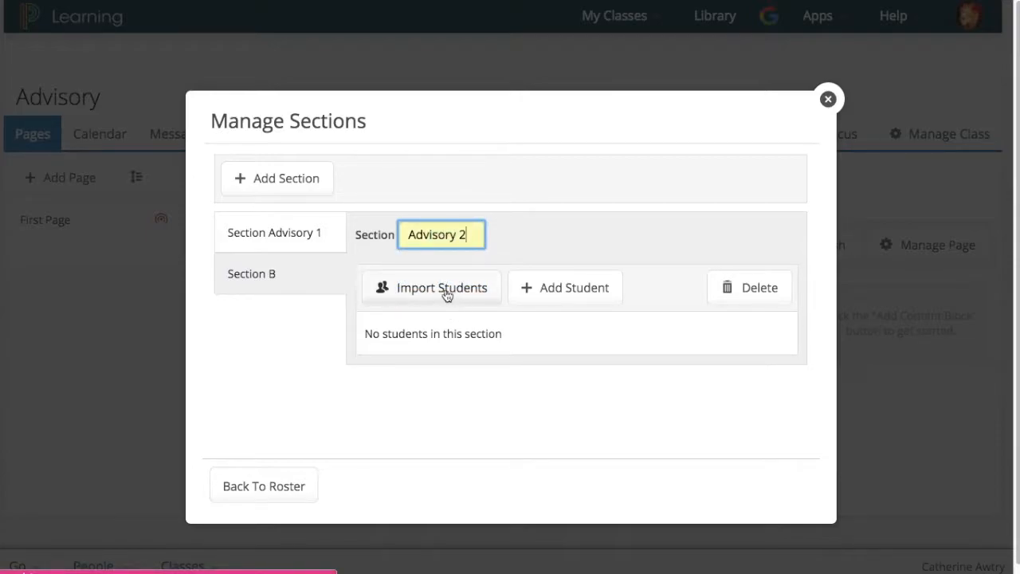
Search only your own classes for a roster to import into section Advisory 2, and show the second page of results
{"action": "left_click", "coordinate": [426, 290]}
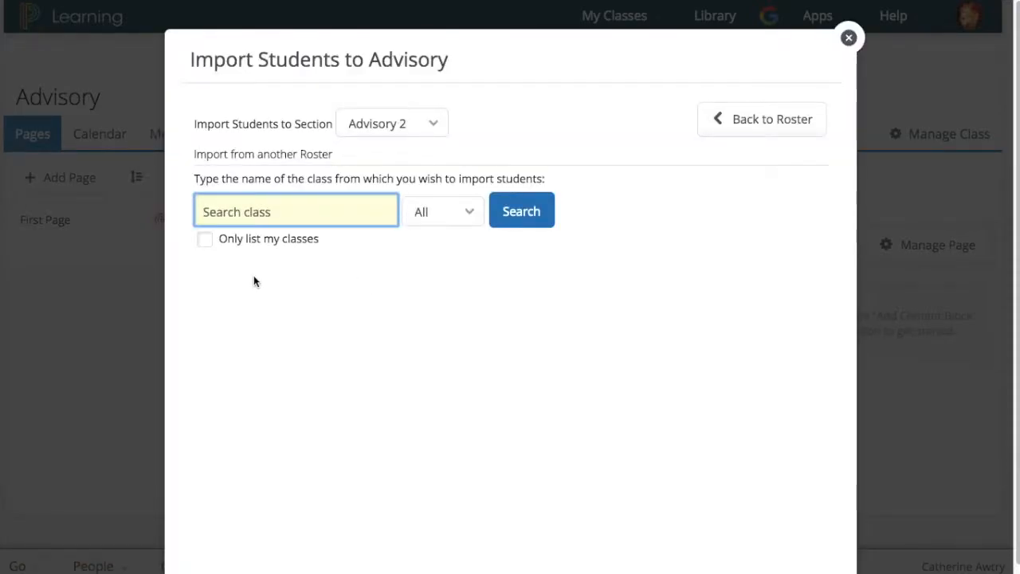
{"action": "left_click", "coordinate": [206, 240]}
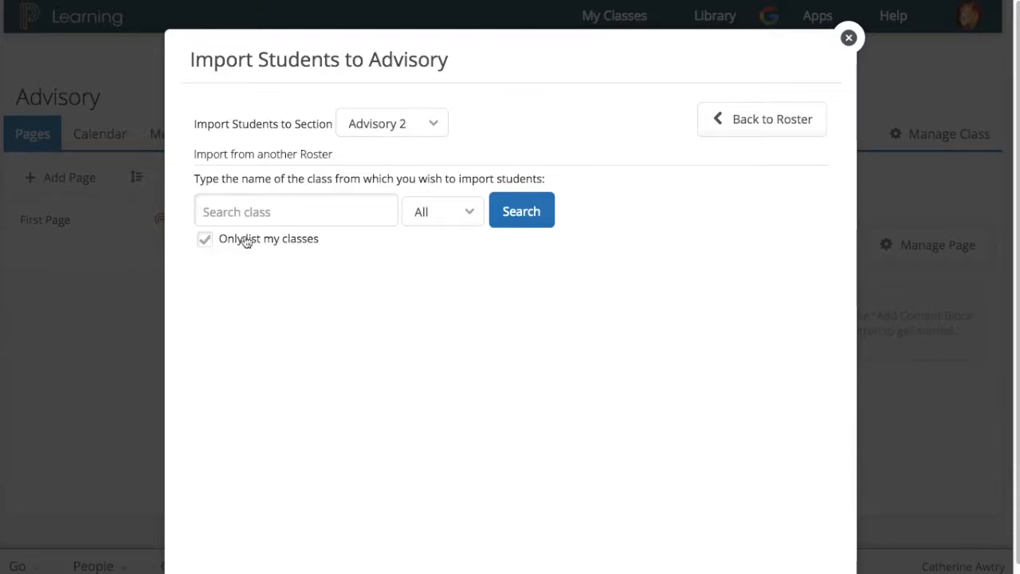
{"action": "left_click", "coordinate": [534, 212]}
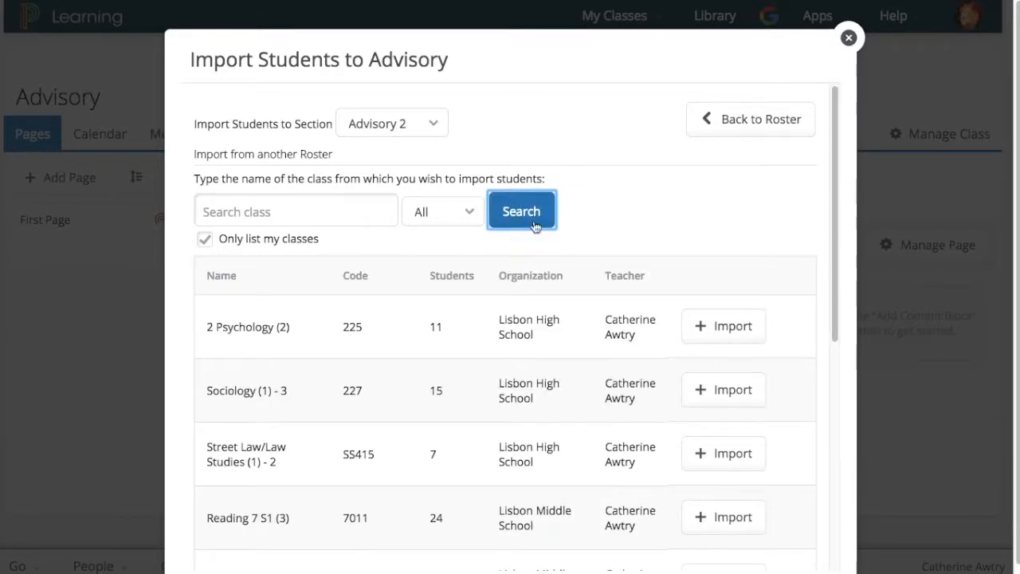
{"action": "scroll", "coordinate": [530, 390], "scroll_direction": "down", "scroll_amount": 6}
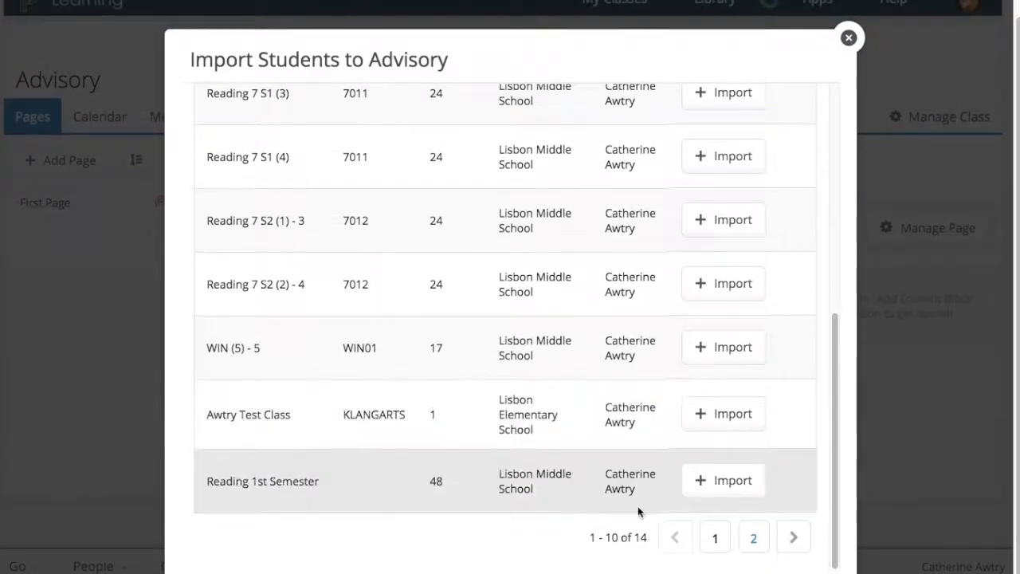
{"action": "left_click", "coordinate": [752, 528]}
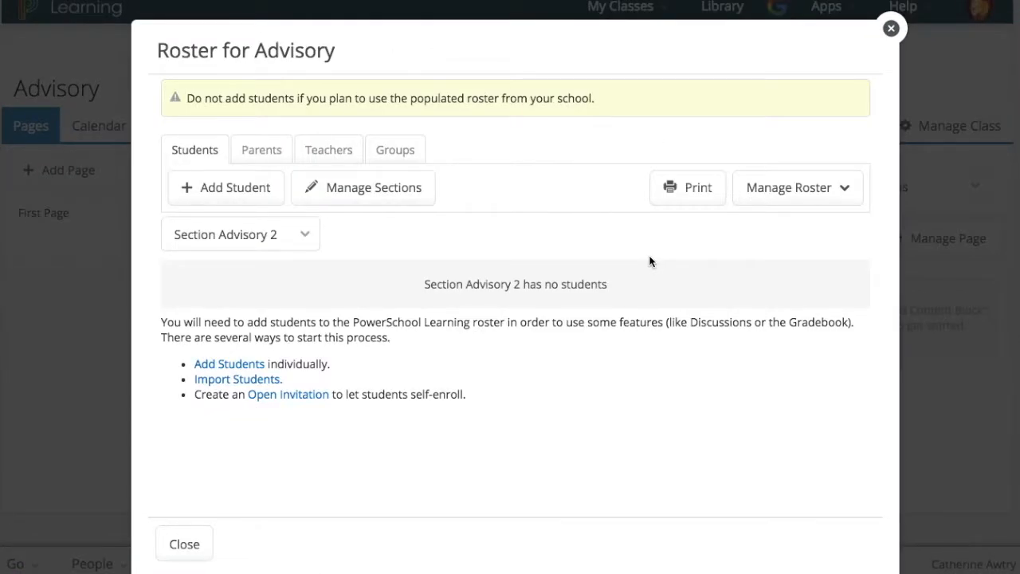
Add a third section named Advisory 3 to the Advisory class and close the roster
{"action": "left_click", "coordinate": [382, 196]}
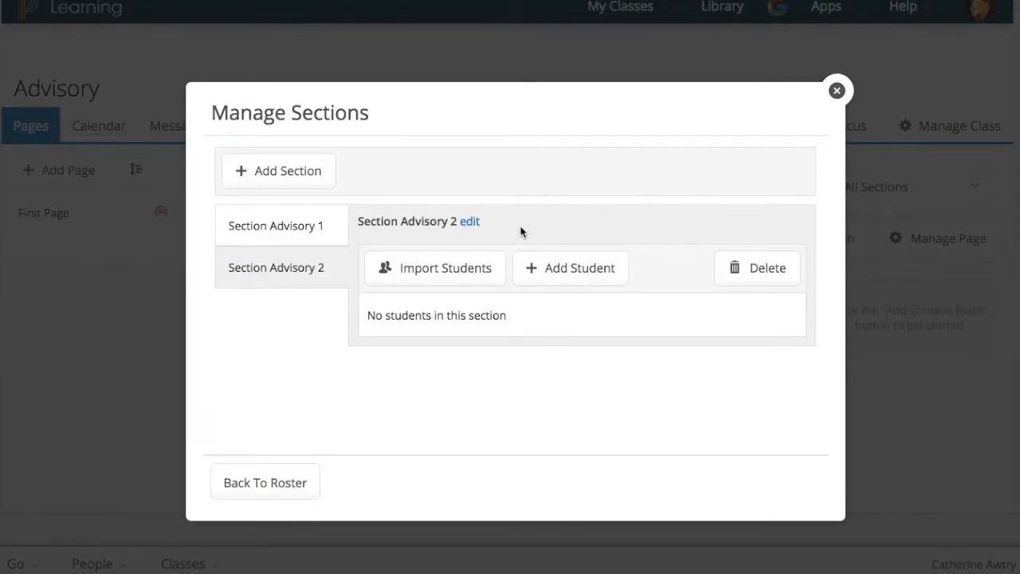
{"action": "left_click", "coordinate": [263, 175]}
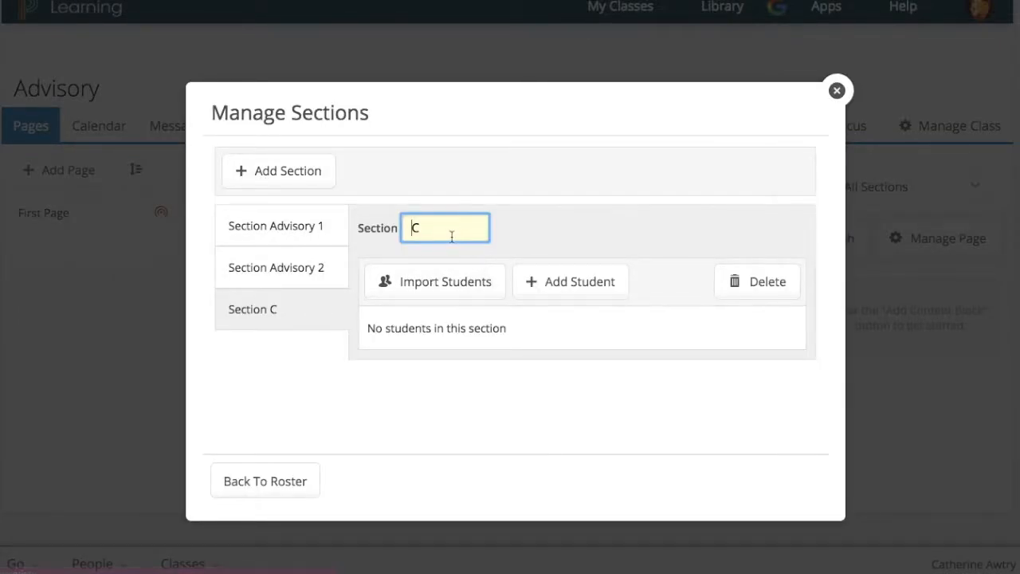
{"action": "left_click_drag", "start_coordinate": [401, 228], "coordinate": [423, 227]}
{"action": "type", "text": "Advio"}
{"action": "key", "text": "BackSpace"}
{"action": "type", "text": "sory 3"}
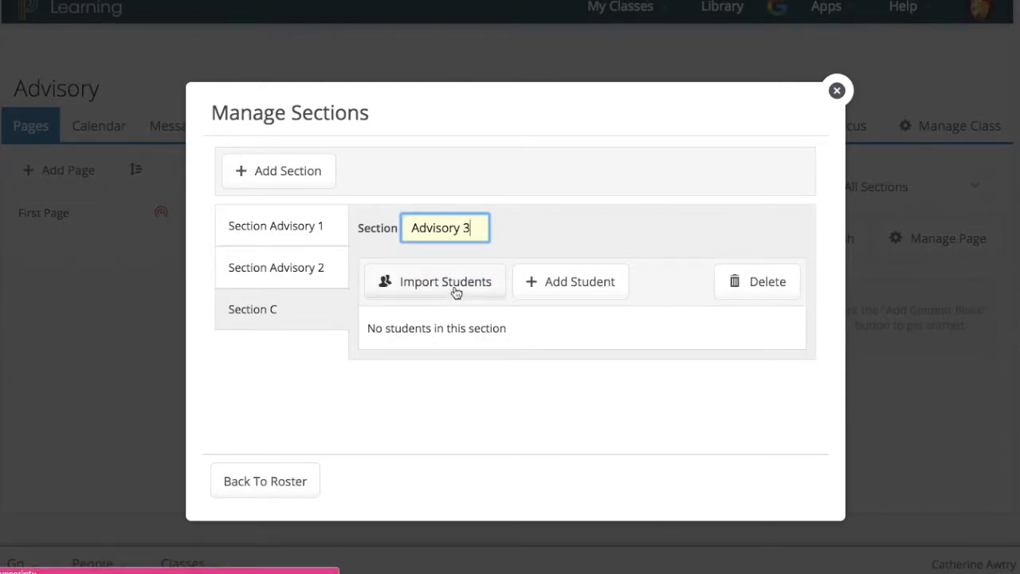
{"action": "left_click", "coordinate": [837, 93]}
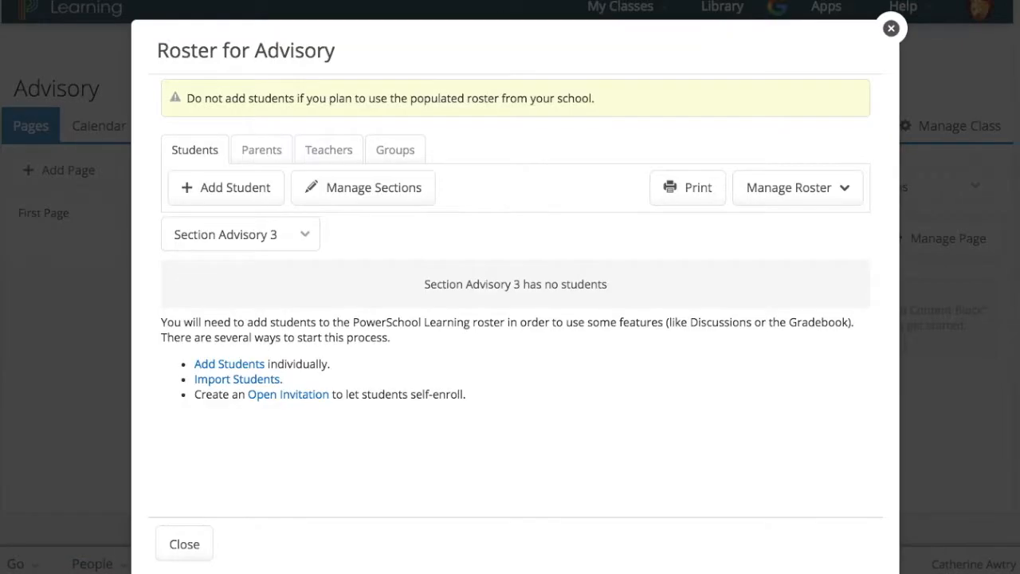
{"action": "left_click", "coordinate": [890, 29]}
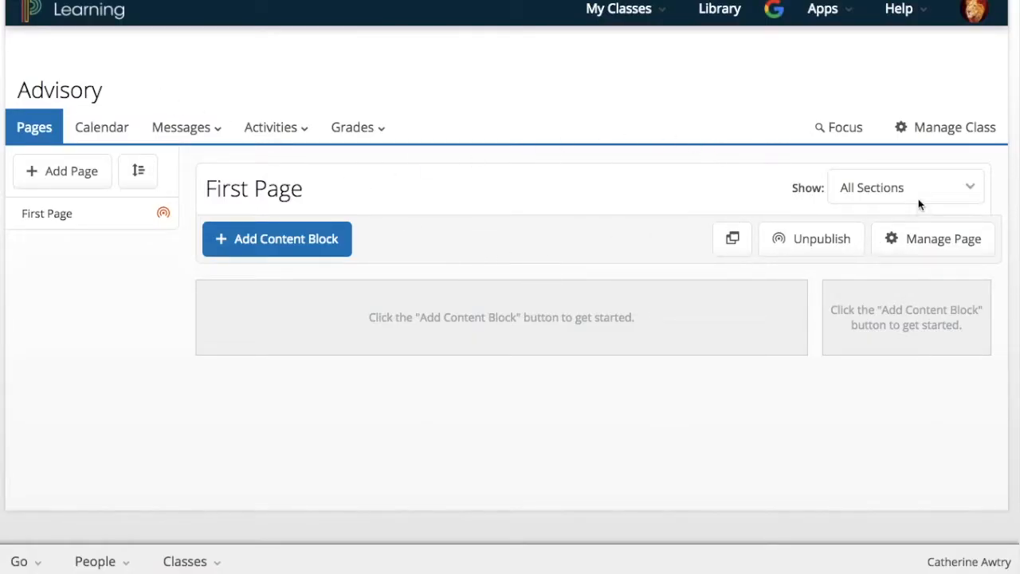
Review the section choices for showing First Page, and open the class management options for the Advisory class
{"action": "left_click", "coordinate": [979, 186]}
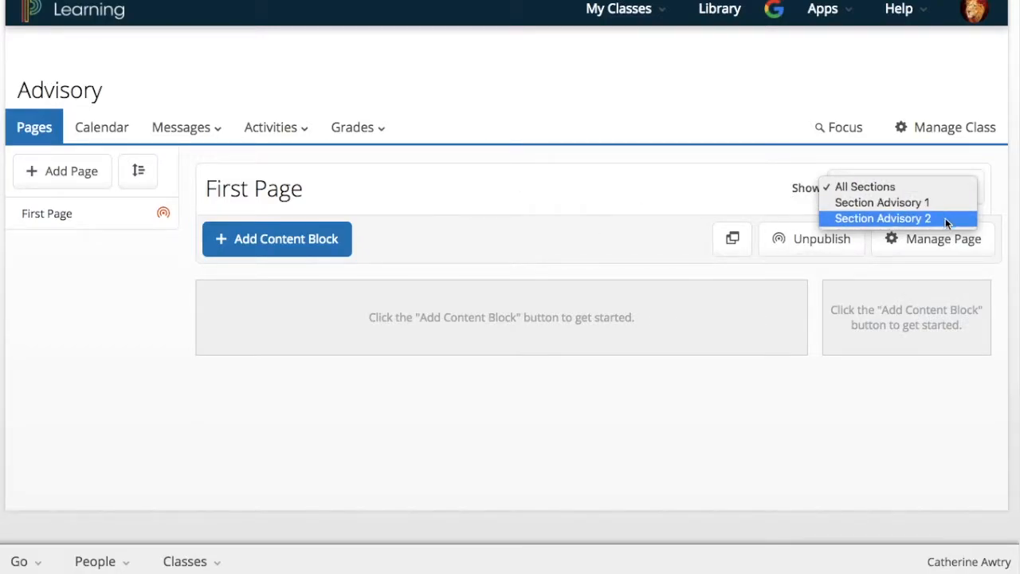
{"action": "left_click", "coordinate": [671, 165]}
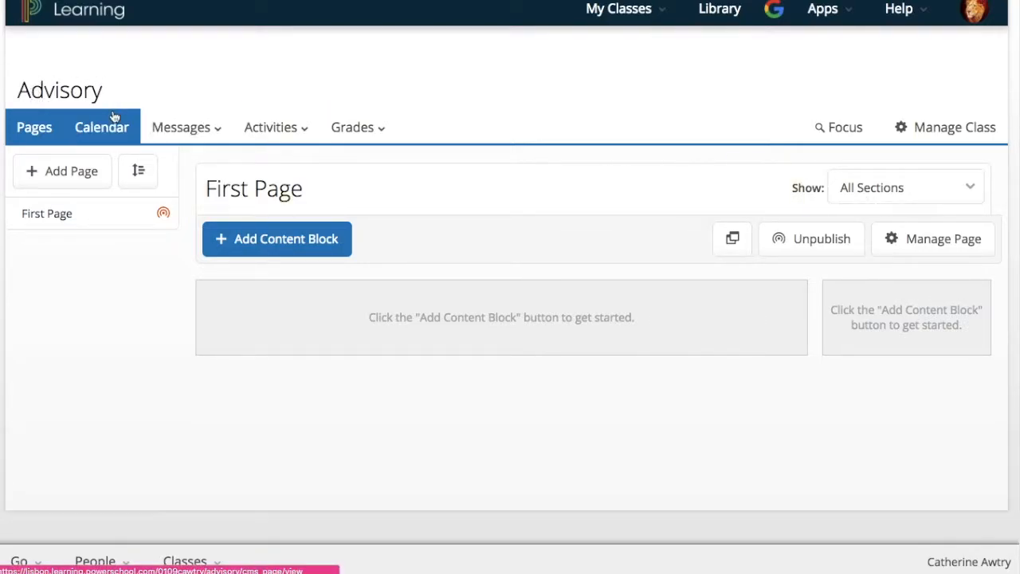
{"action": "left_click", "coordinate": [942, 136]}
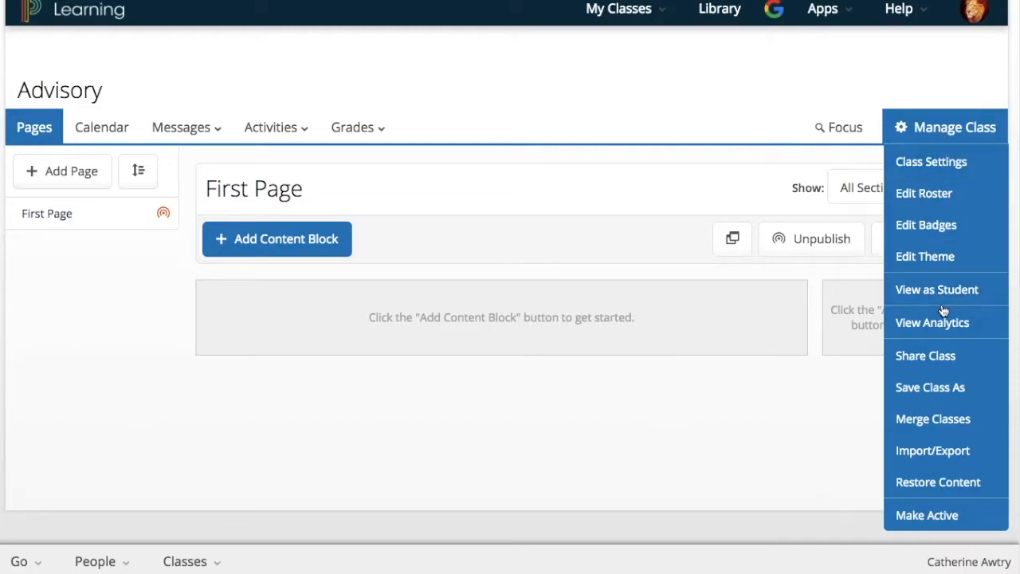
{"action": "left_click", "coordinate": [851, 372]}
{"action": "left_click", "coordinate": [948, 129]}
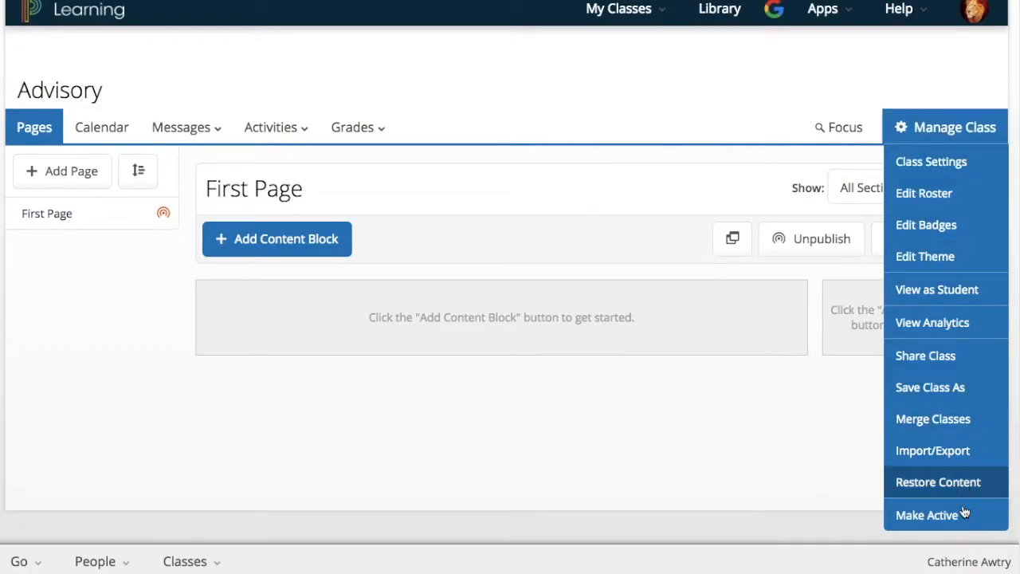